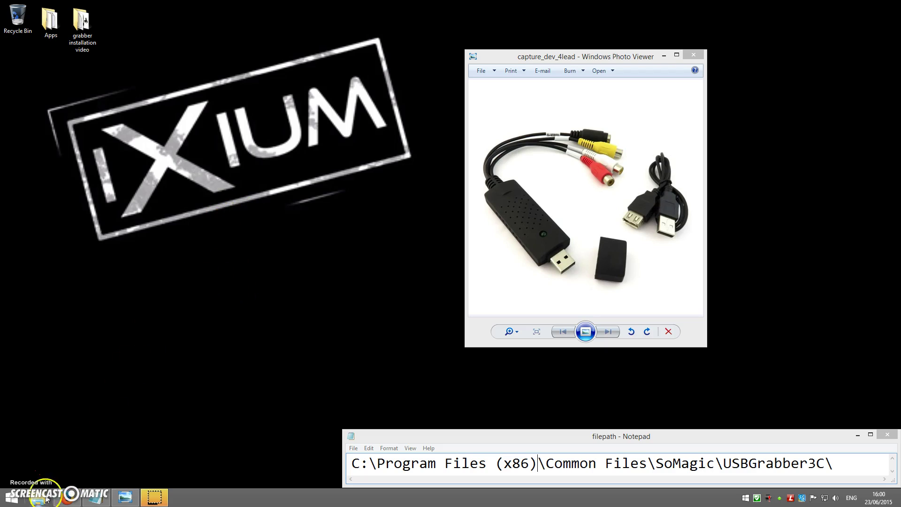
# Step: Check in System information that the computer runs a 64-bit system
pyautogui.rightClick(12, 500)
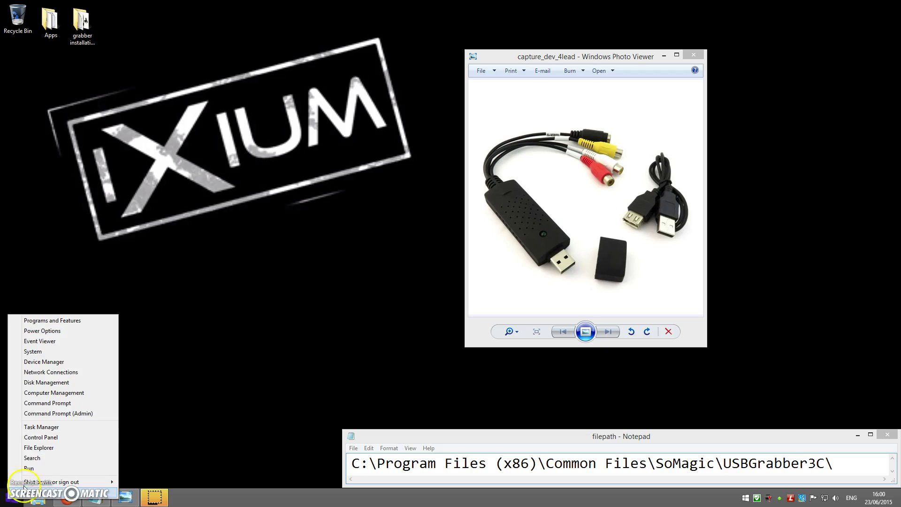
pyautogui.click(41, 352)
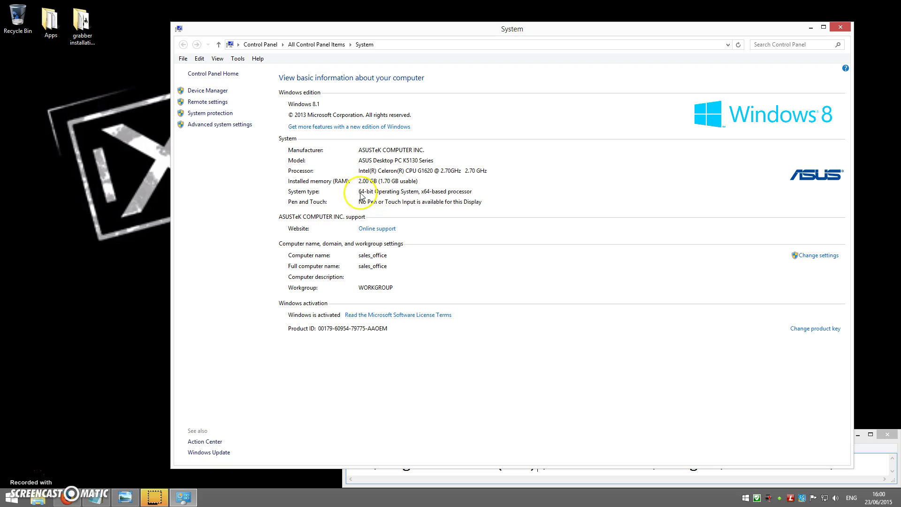
pyautogui.click(841, 28)
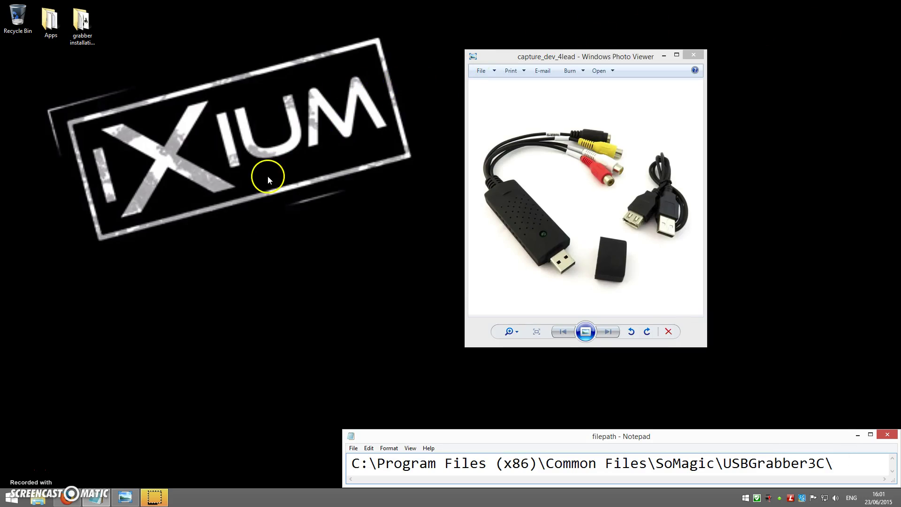
# Step: Open Device Manager, enlarge its window, and select SMI Grabber DEV under Other devices
pyautogui.rightClick(16, 498)
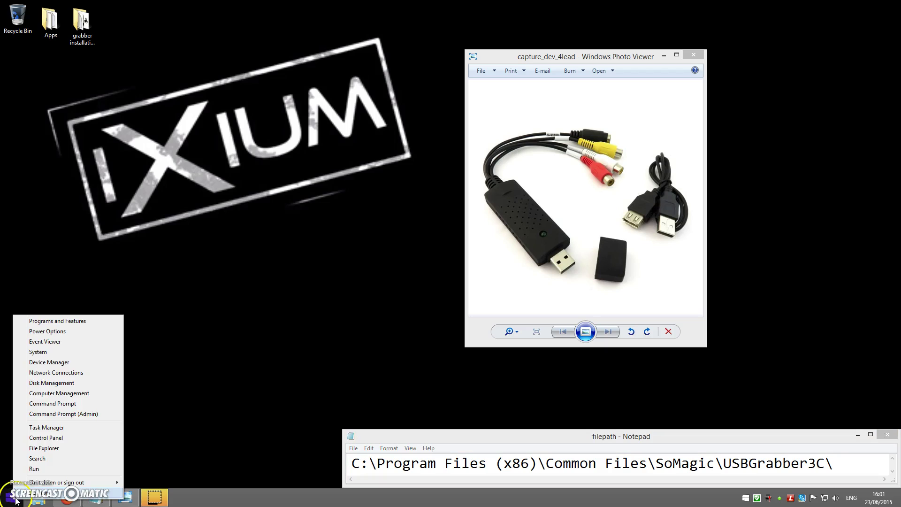
pyautogui.click(48, 362)
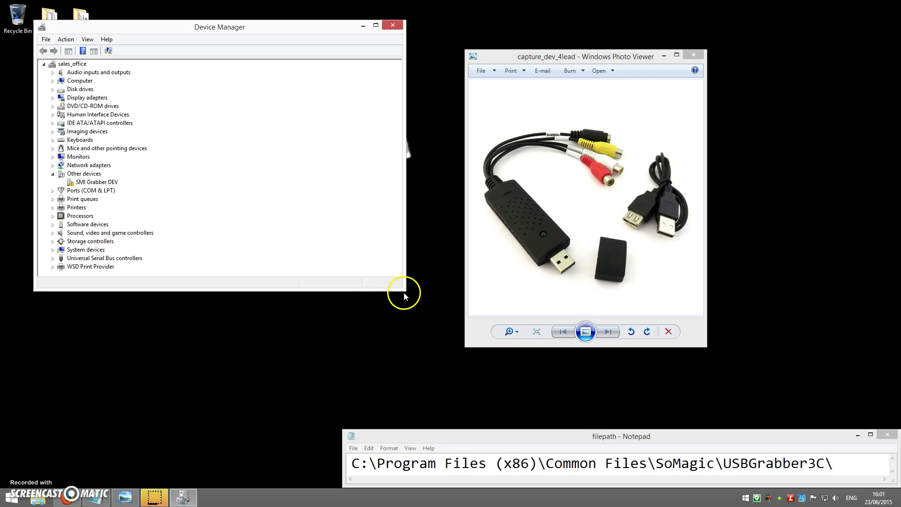
pyautogui.moveTo(402, 289); pyautogui.dragTo(450, 393)
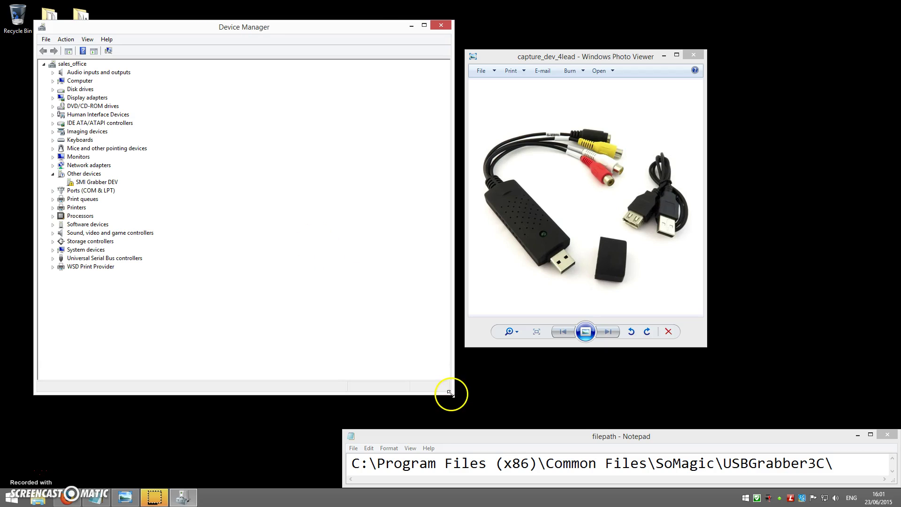
pyautogui.click(92, 183)
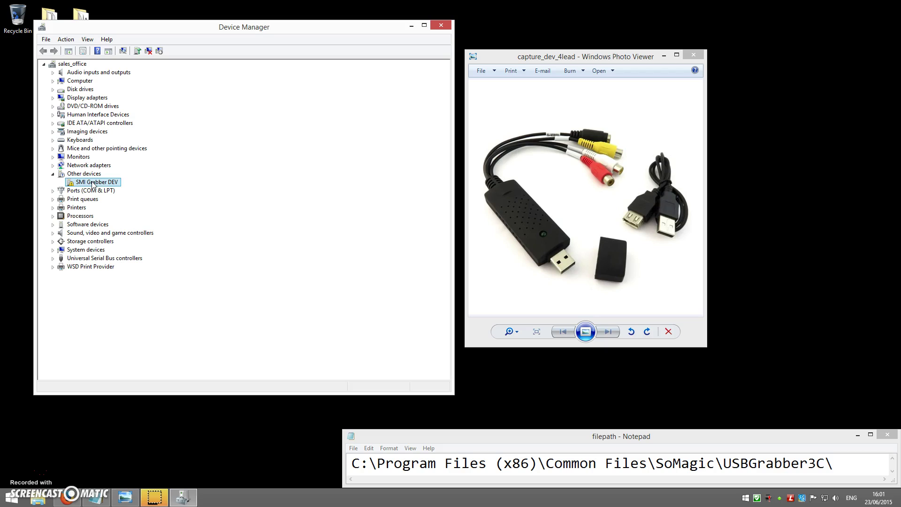
# Step: Start updating the SMI Grabber DEV driver by browsing the computer for driver software
pyautogui.rightClick(92, 184)
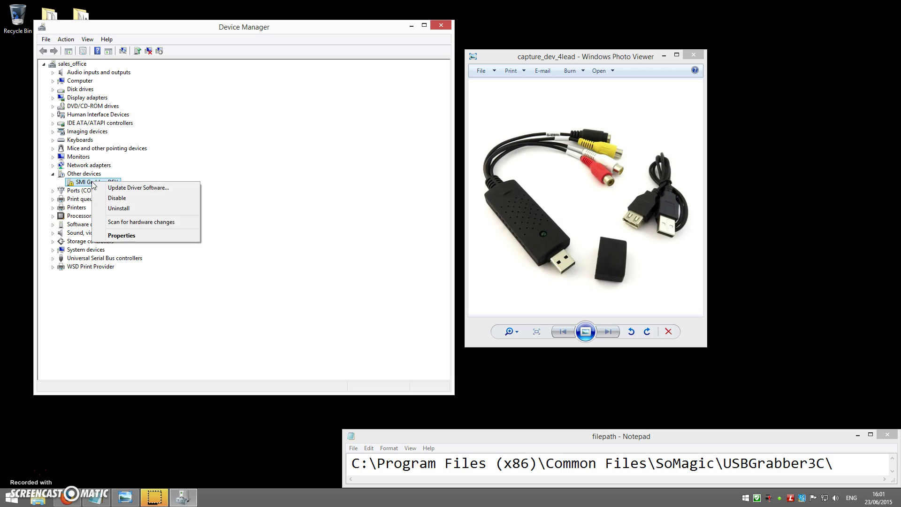
pyautogui.click(144, 189)
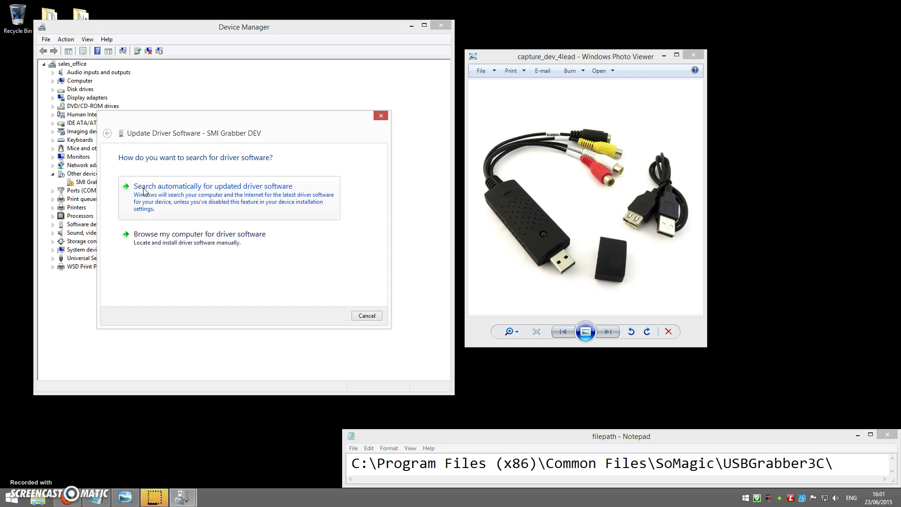
pyautogui.click(190, 242)
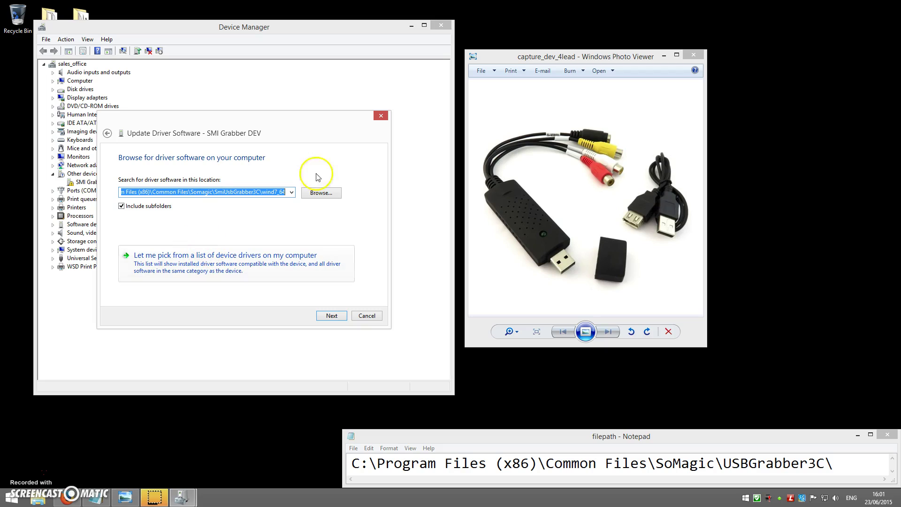
pyautogui.click(321, 194)
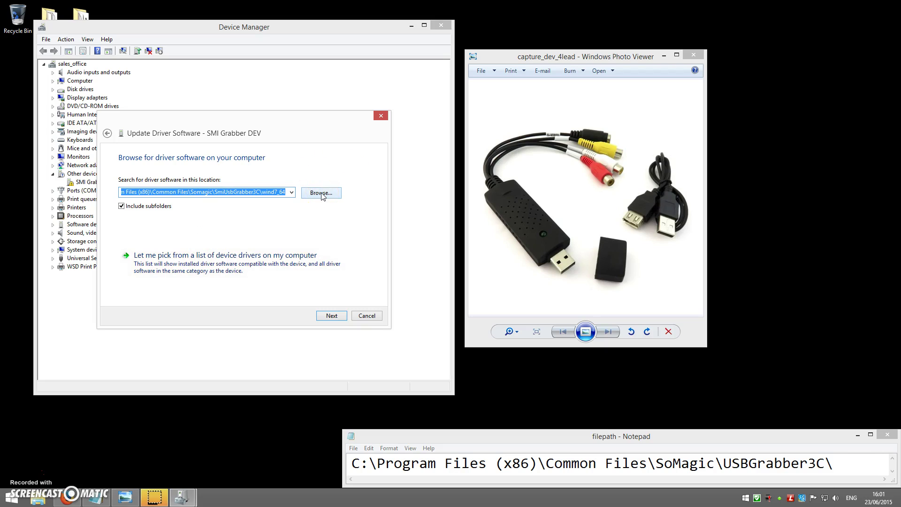
# Step: Select the driver folder path in the note to check where the driver lives
pyautogui.click(419, 184)
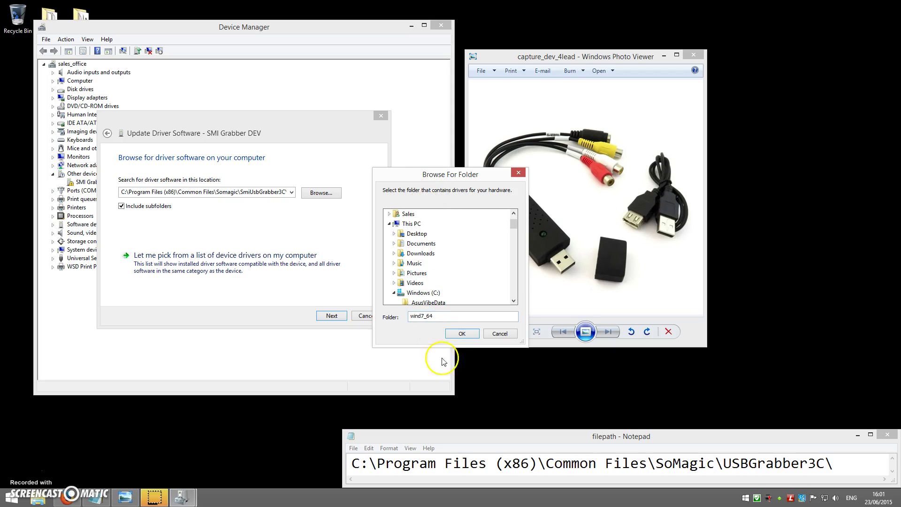
pyautogui.click(865, 463)
pyautogui.moveTo(864, 462); pyautogui.dragTo(332, 437)
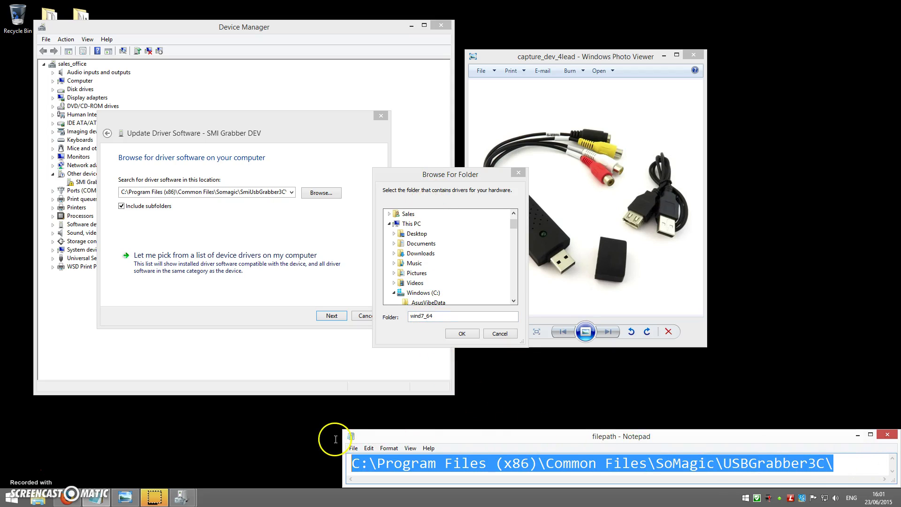
pyautogui.click(367, 434)
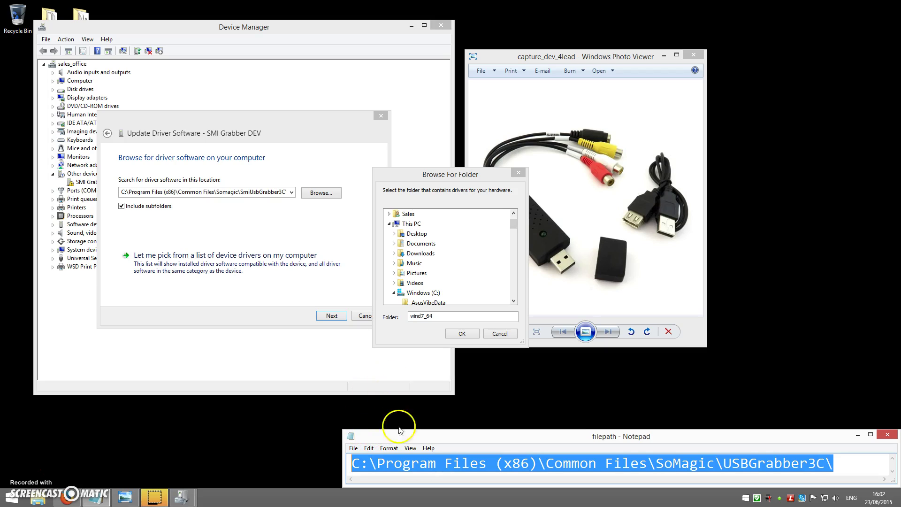
pyautogui.click(436, 175)
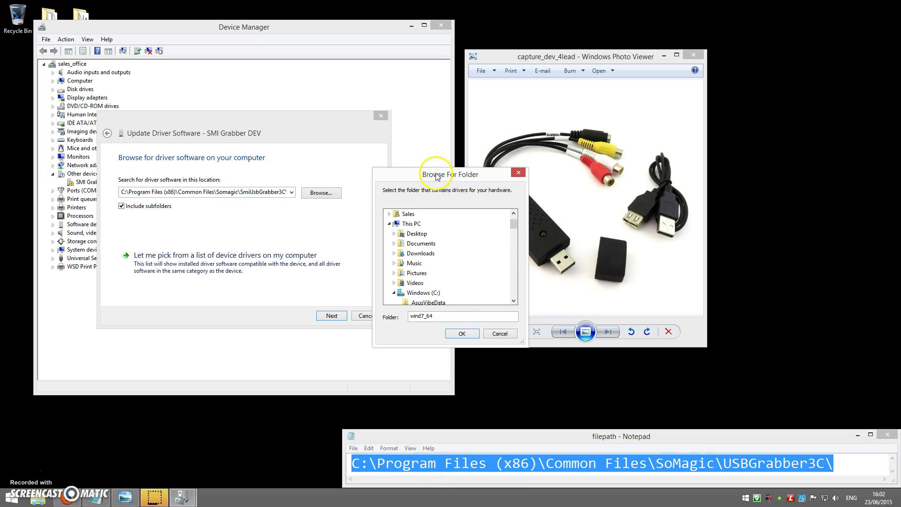
# Step: In the folder picker, go from This PC through C: and Program Files (x86) to Common Files
pyautogui.click(411, 226)
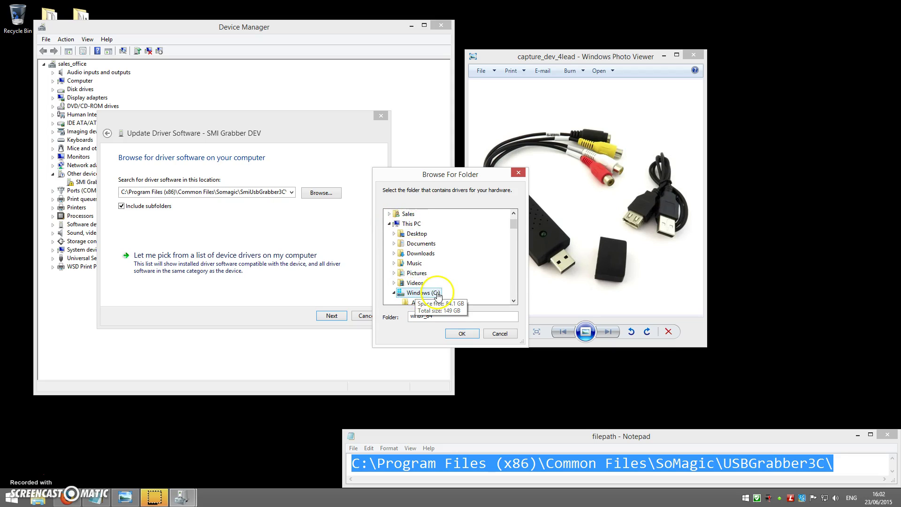
pyautogui.click(436, 293)
pyautogui.scroll(-3, 424, 250)
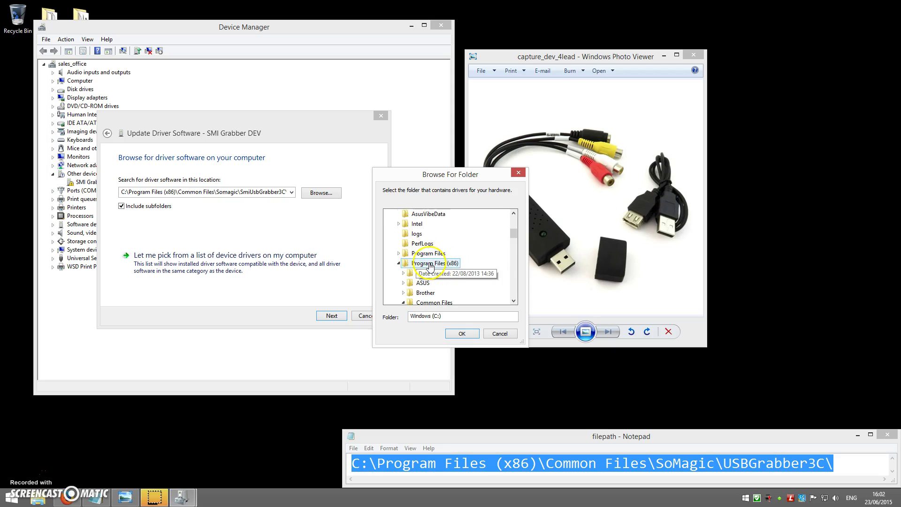
pyautogui.click(430, 265)
pyautogui.scroll(-2, 423, 260)
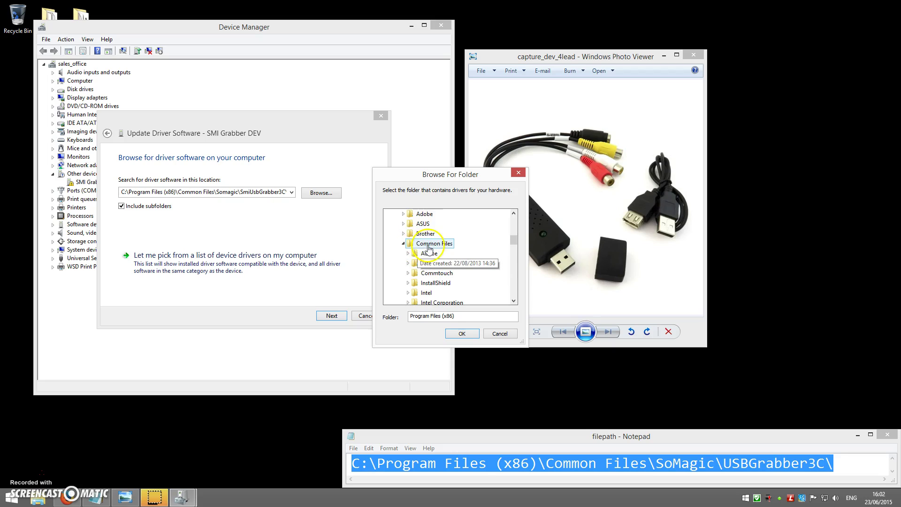
pyautogui.click(431, 245)
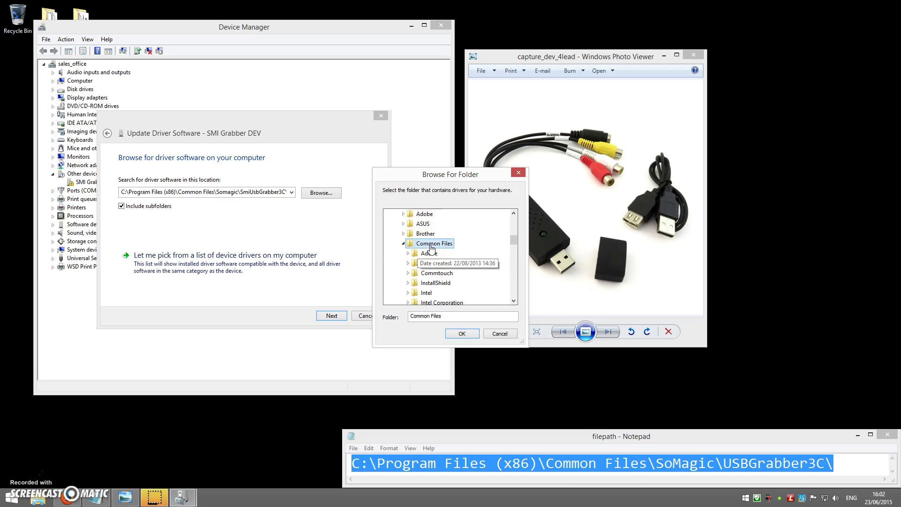
# Step: Choose Somagic\SmiUsbGrabber3C\wind7_64 as the driver folder and confirm it
pyautogui.scroll(-3, 430, 247)
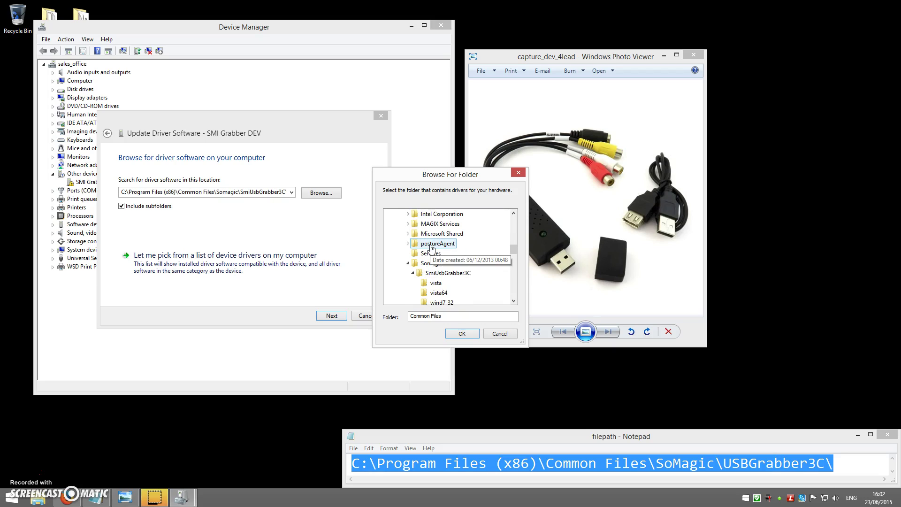
pyautogui.scroll(-1, 430, 247)
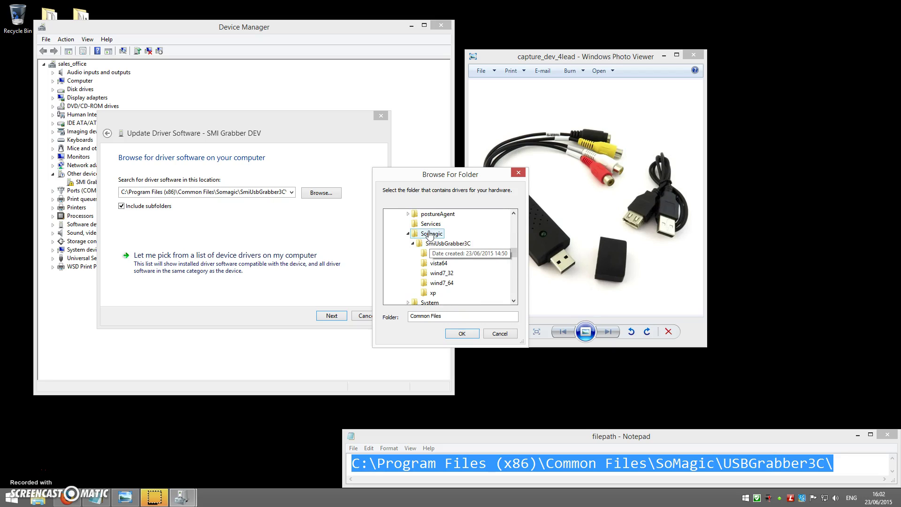
pyautogui.click(429, 234)
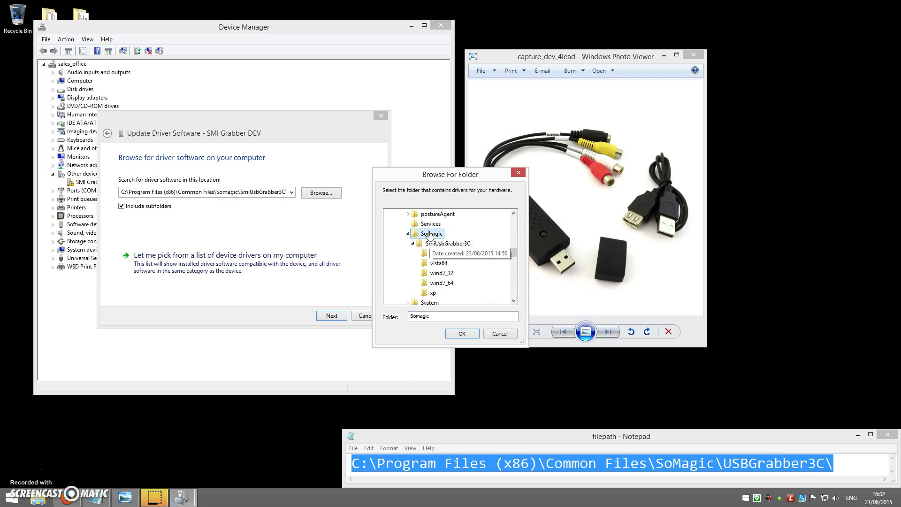
pyautogui.click(451, 246)
pyautogui.scroll(-1, 450, 251)
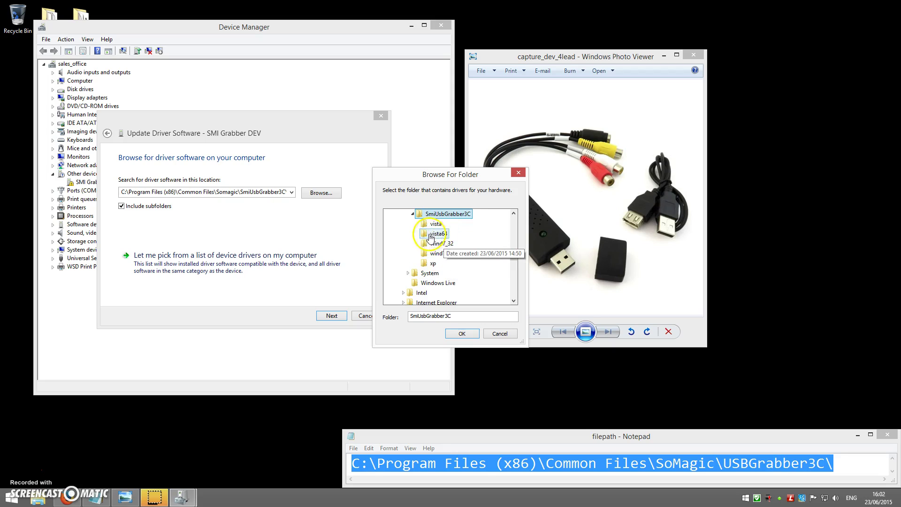
pyautogui.click(455, 243)
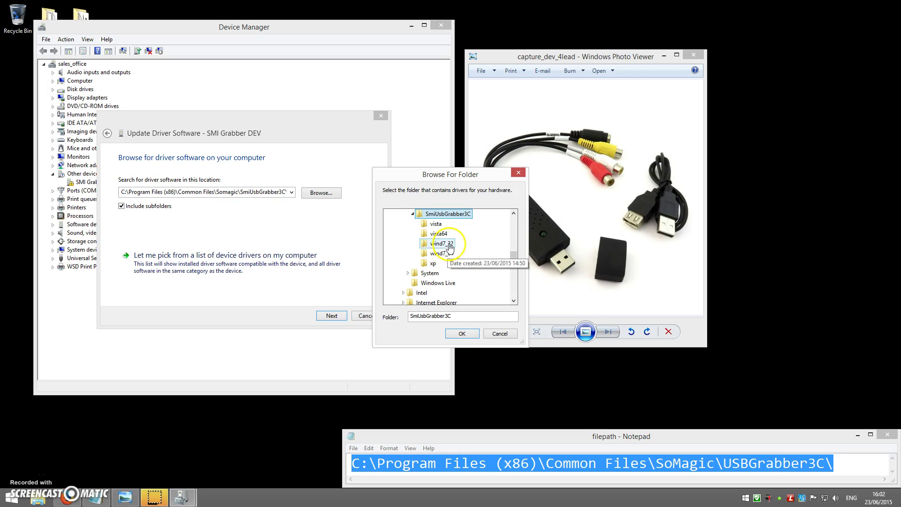
pyautogui.click(452, 246)
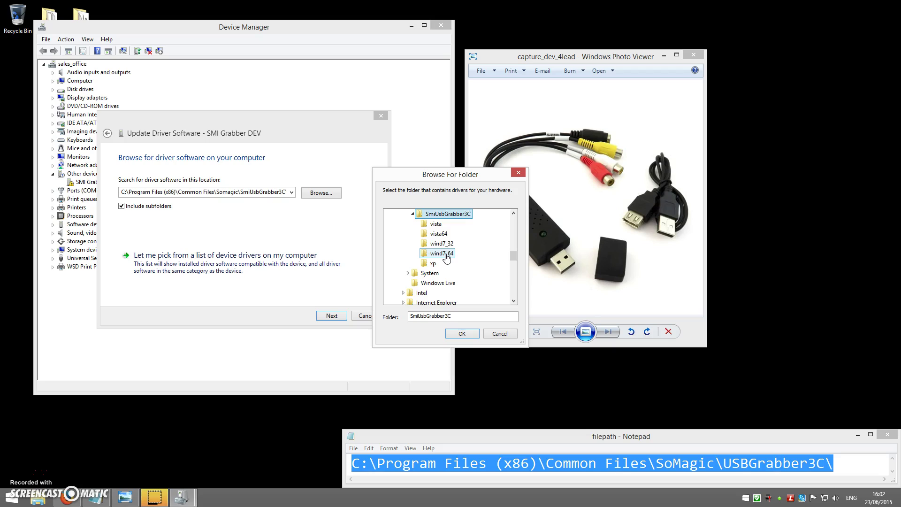
pyautogui.click(446, 256)
pyautogui.click(463, 334)
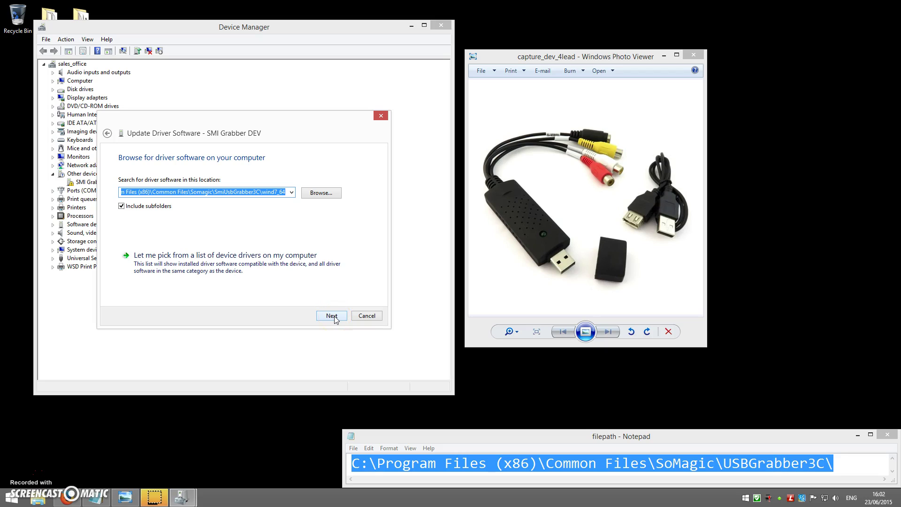
# Step: Install the driver from wind7_64 and select SMI Grabber Device under Sound, video and game controllers
pyautogui.click(331, 316)
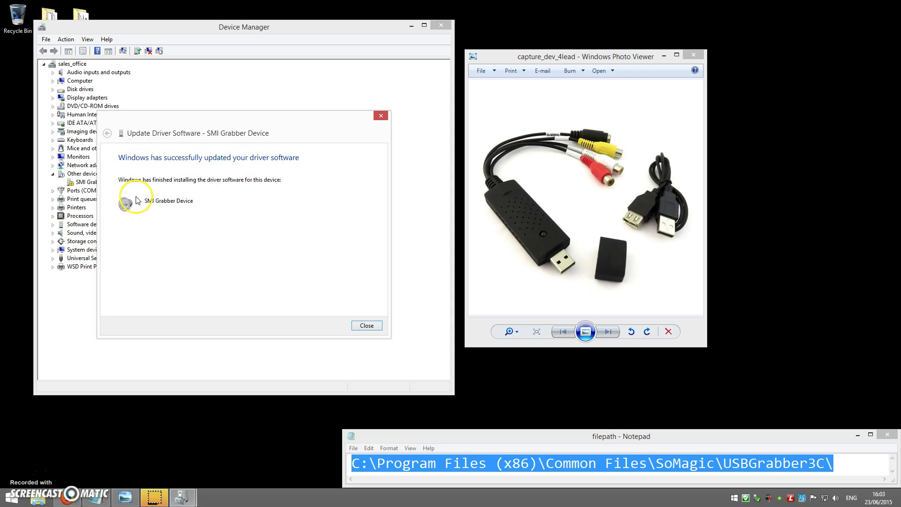
pyautogui.click(365, 327)
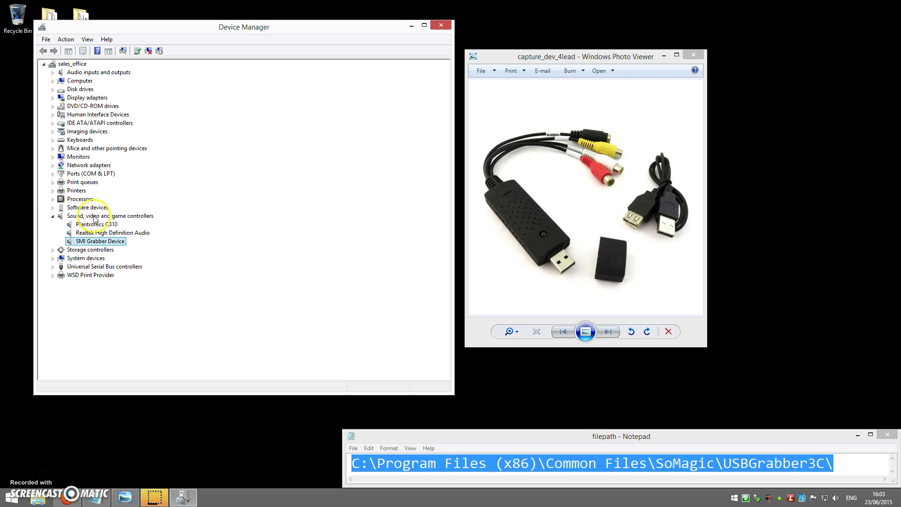
pyautogui.click(53, 217)
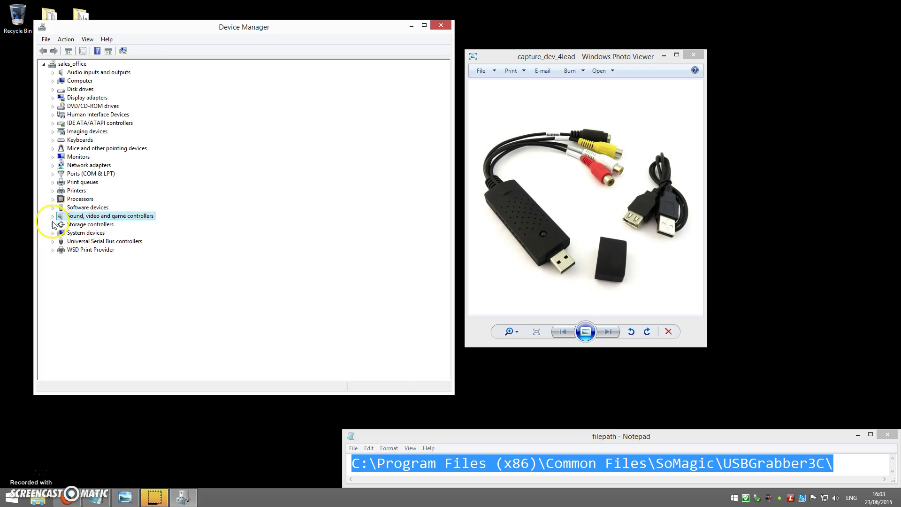
pyautogui.click(53, 216)
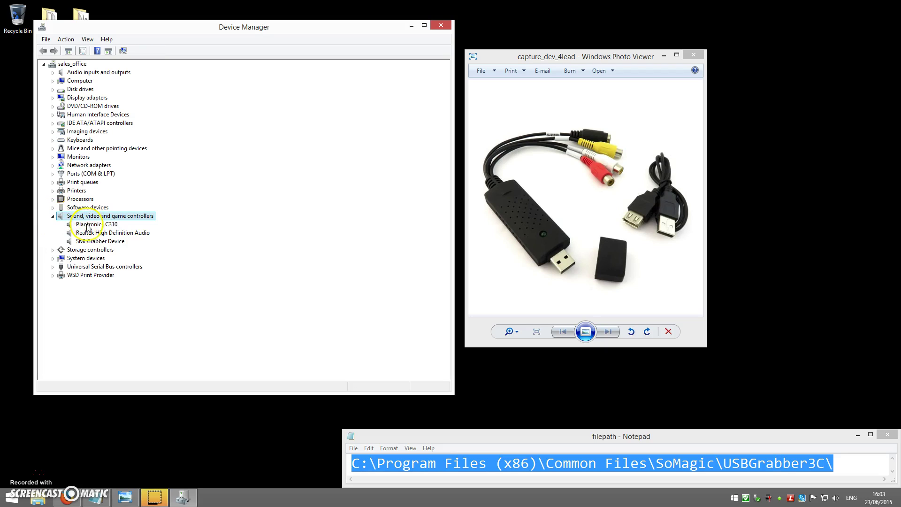
pyautogui.click(89, 243)
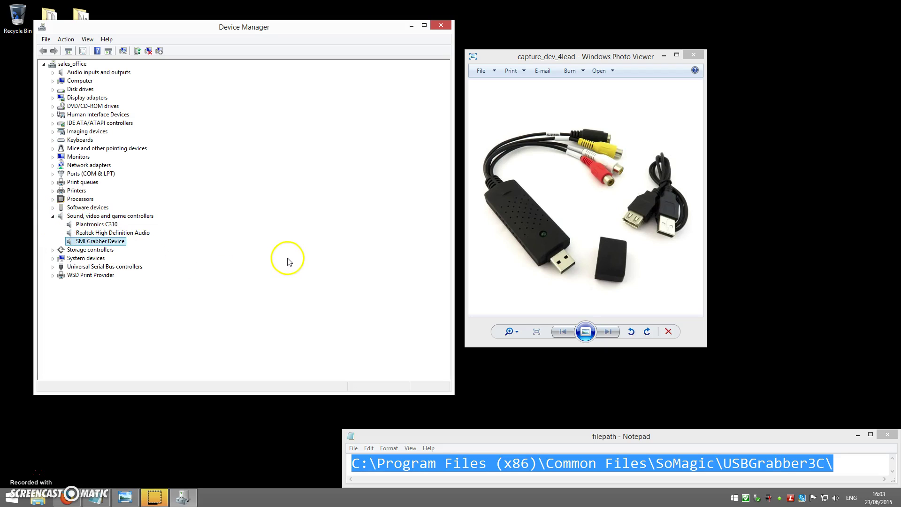